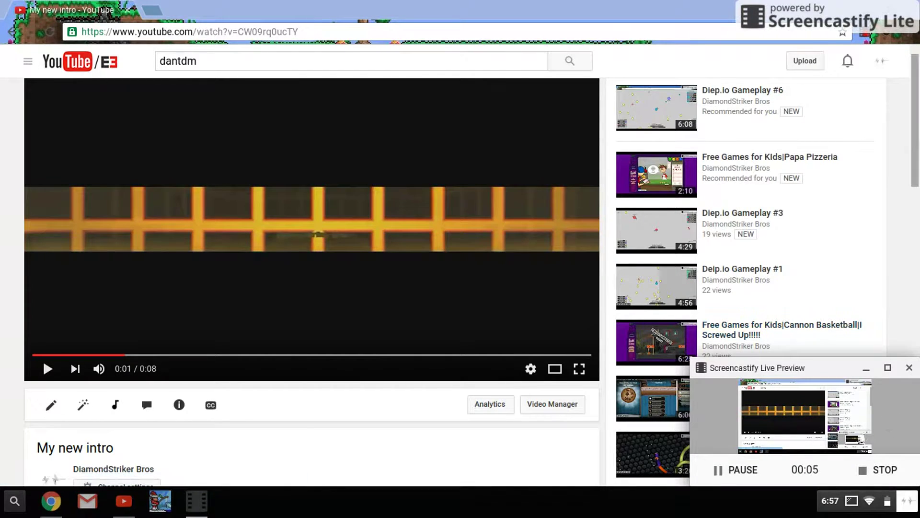
Close the Live Preview, bring back the YouTube window and clear its web address.
left_click(875, 10)
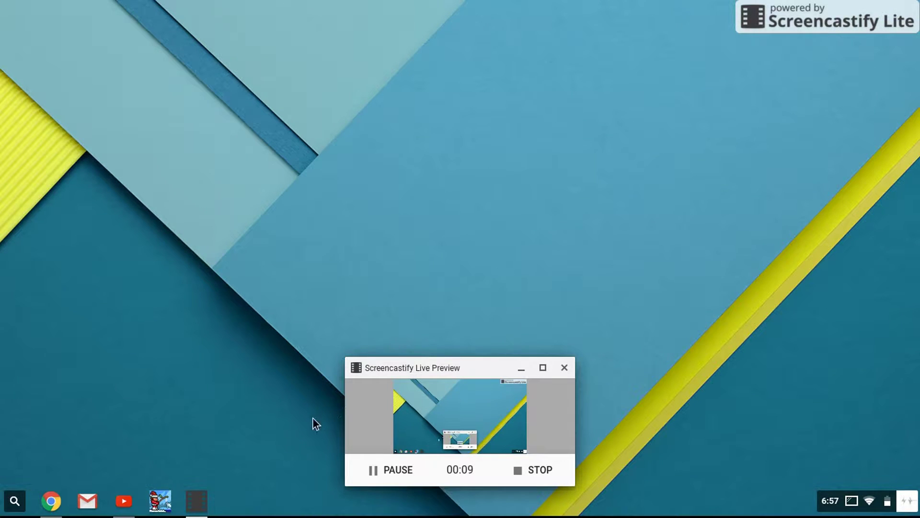
left_click(566, 377)
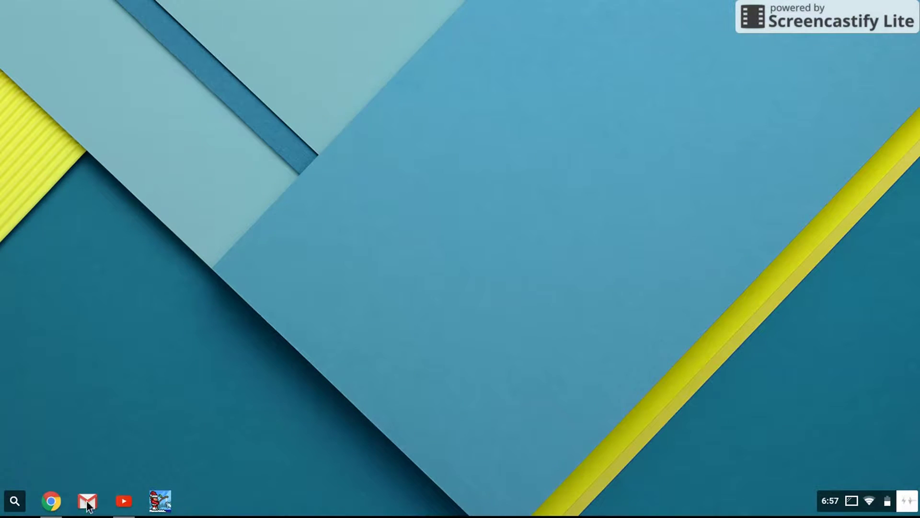
left_click(54, 502)
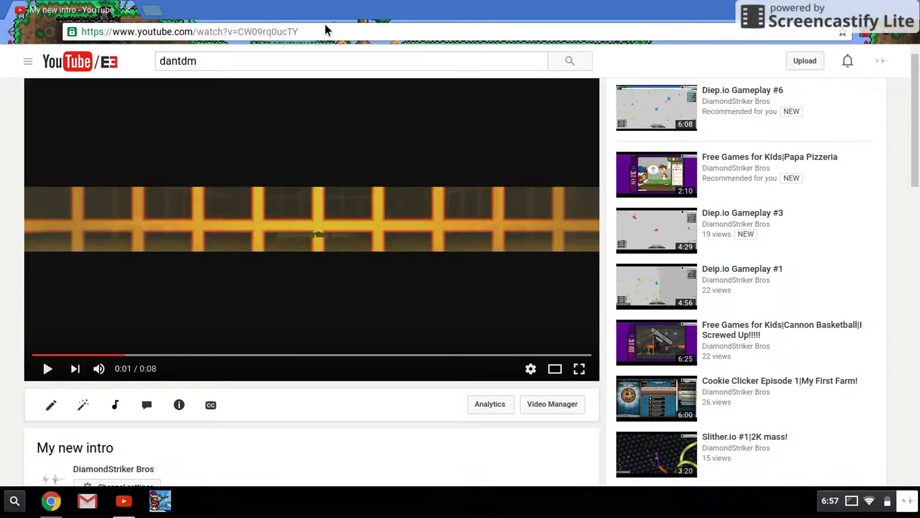
left_click(333, 36)
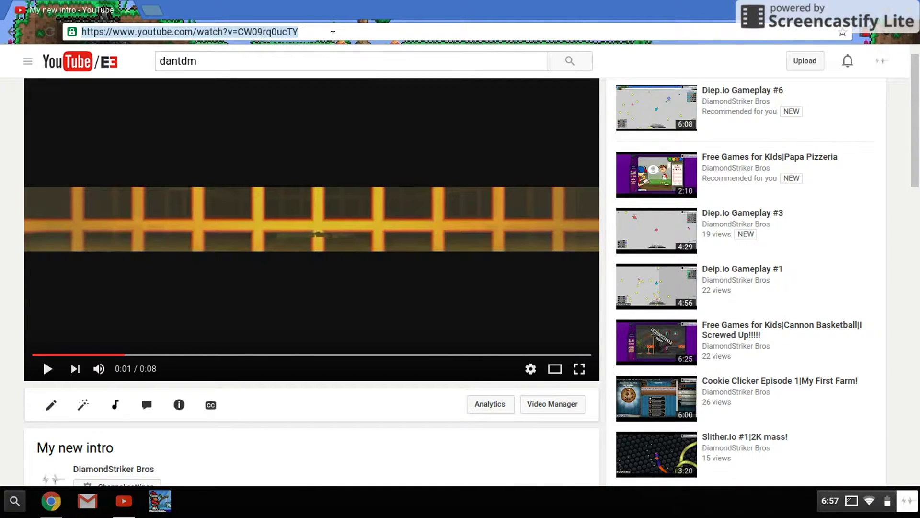
key("BackSpace")
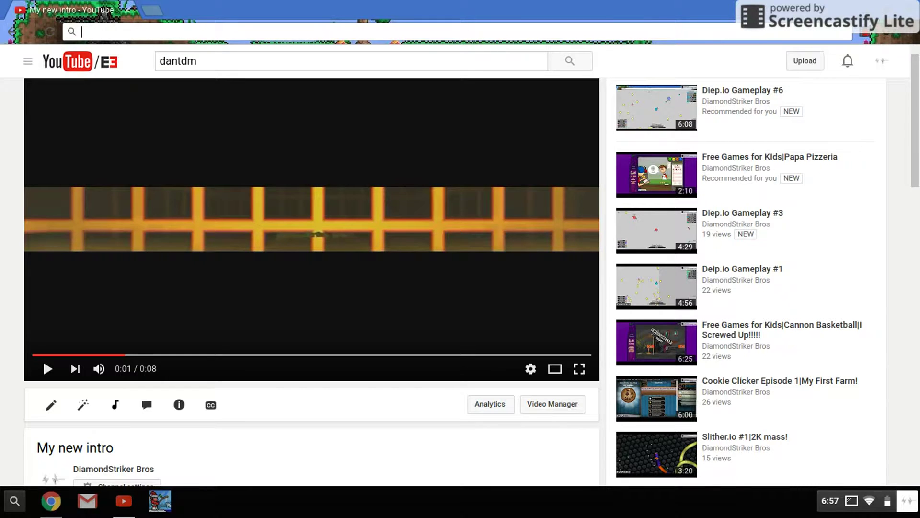
Open the Web Store Apps page from the launcher, then reopen the launcher over the desktop.
key("super")
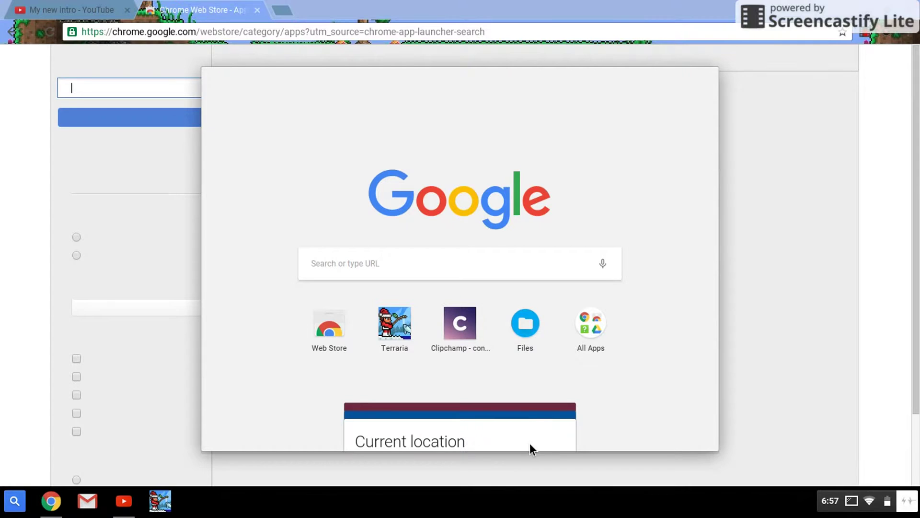
left_click(583, 330)
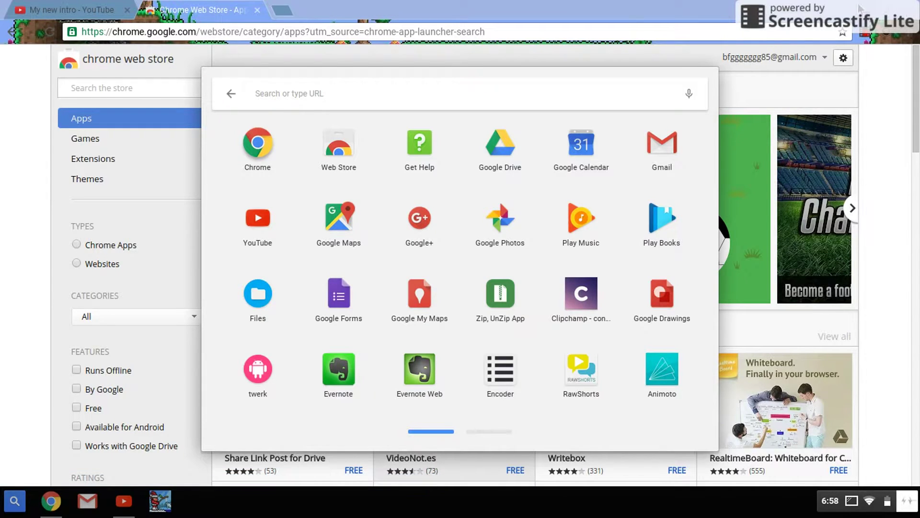
left_click(758, 70)
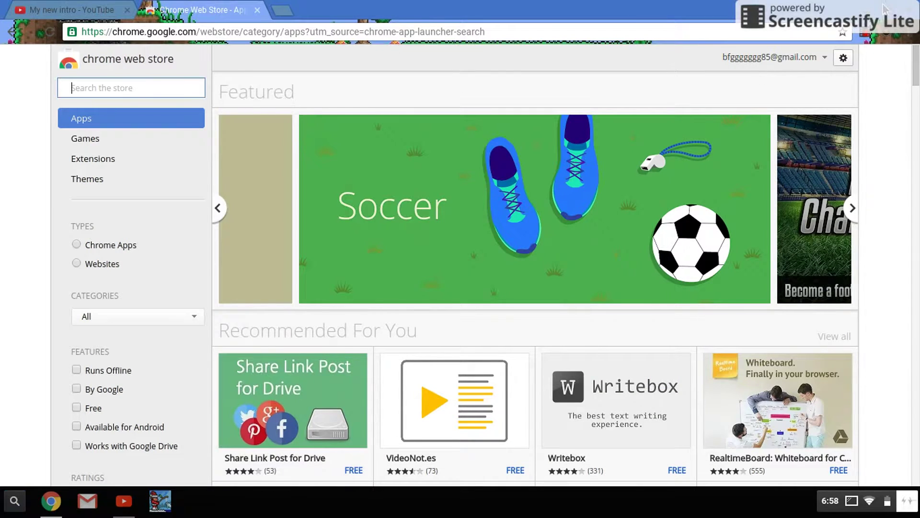
key("super")
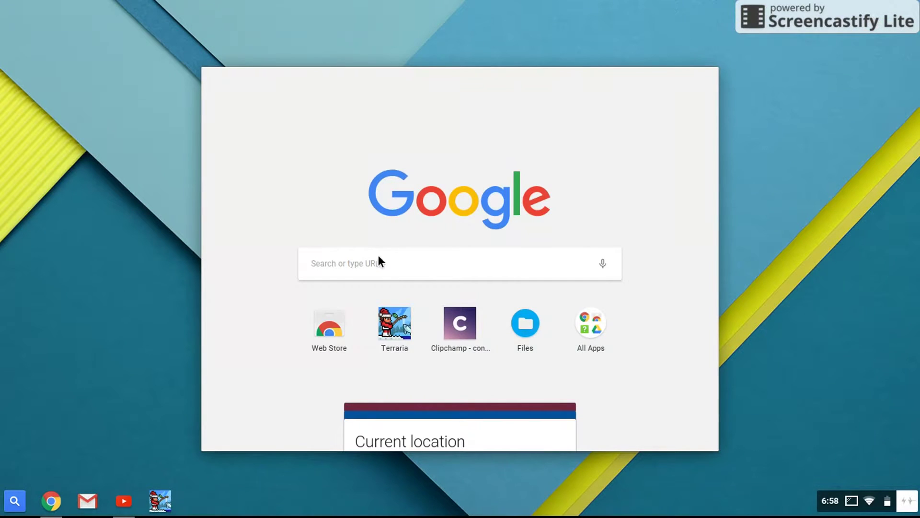
Open Files on Downloads and launch twerk from the full app grid.
left_click(522, 326)
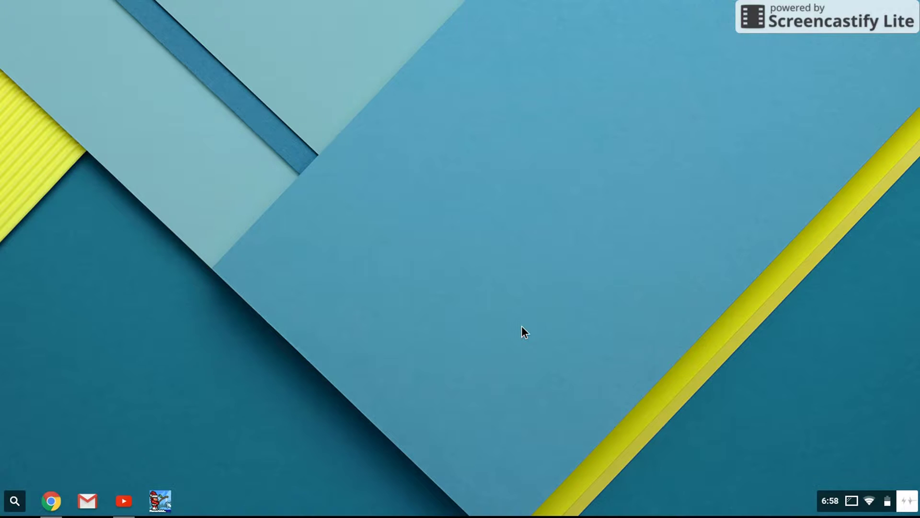
key("super")
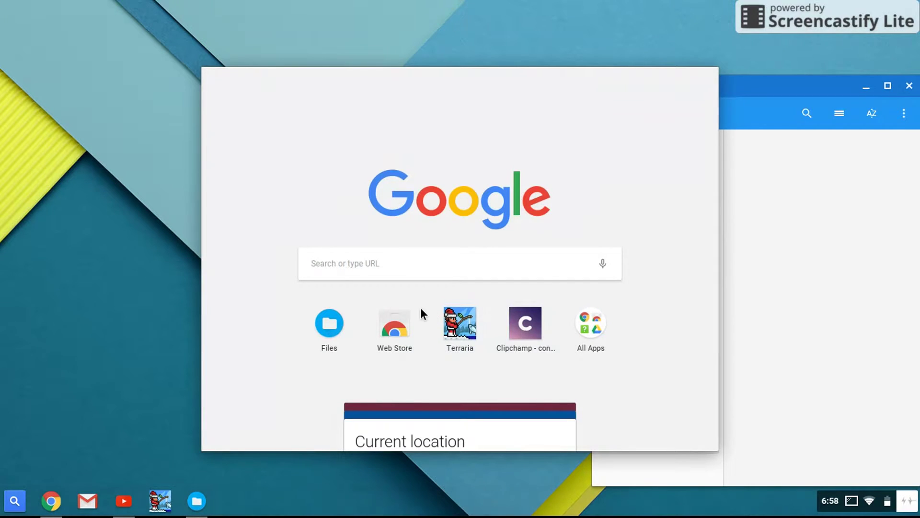
left_click(582, 332)
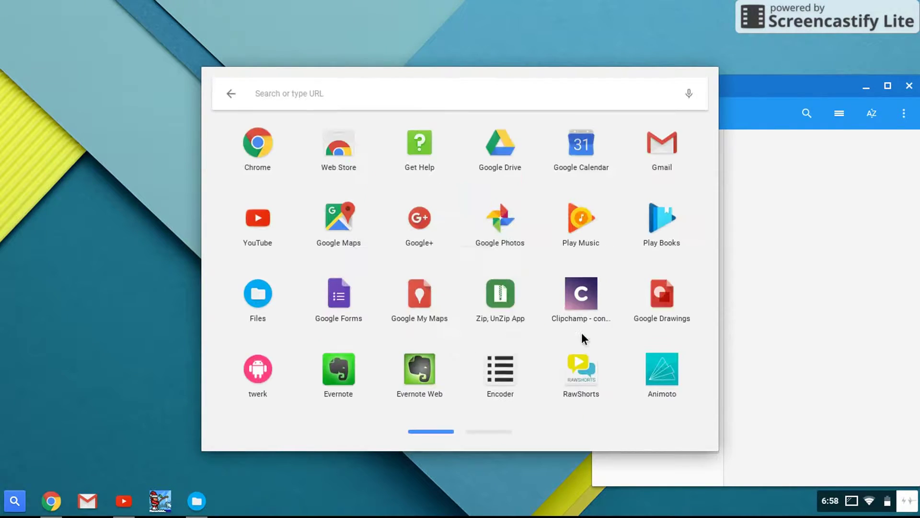
left_click(261, 365)
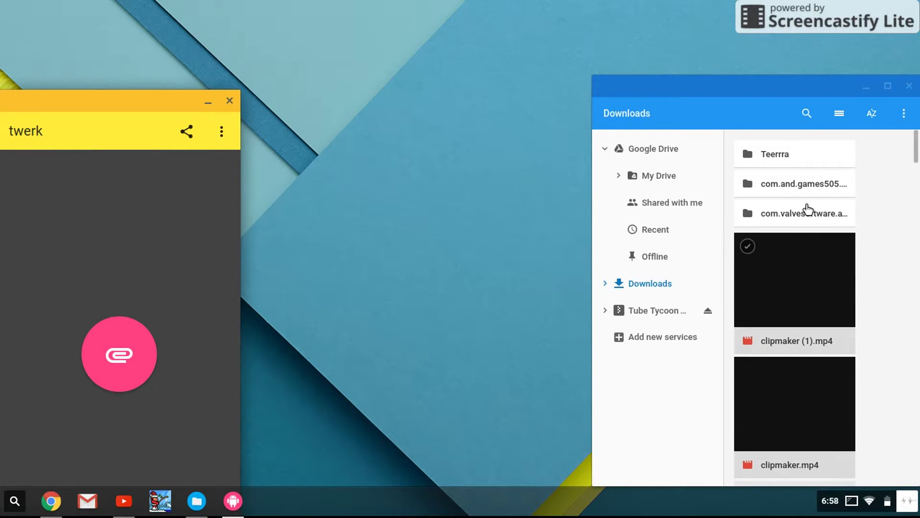
Try moving the com.and.games505.Terraria_twerk folder to twerk, then clear the Teerra folder selection.
left_click_drag(802, 190, 748, 173)
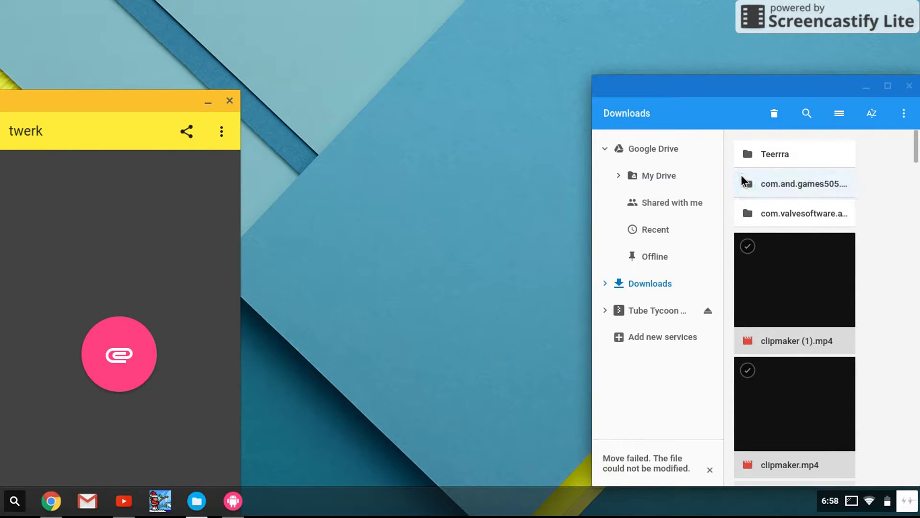
left_click(749, 165, "ctrl")
left_click(749, 165, "ctrl")
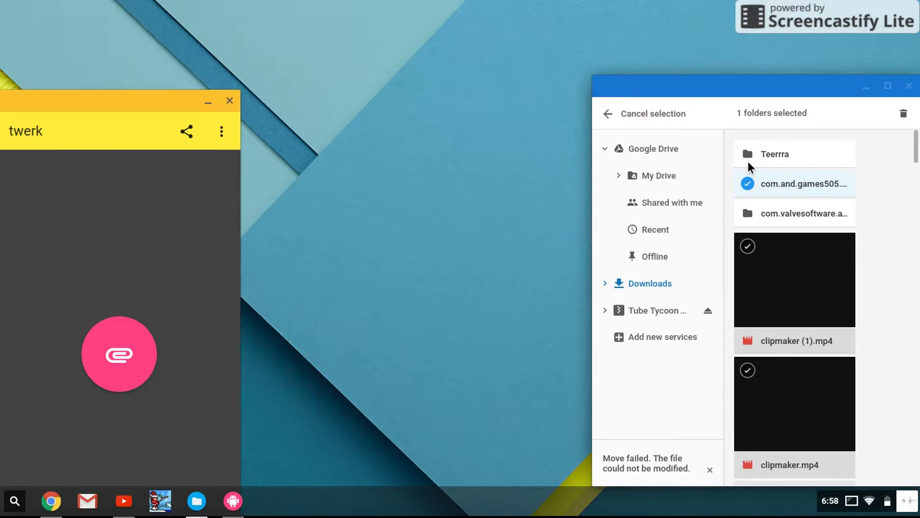
left_click(749, 165, "ctrl")
left_click(748, 161, "ctrl")
left_click(748, 161, "ctrl")
left_click(747, 161, "ctrl")
key("Escape")
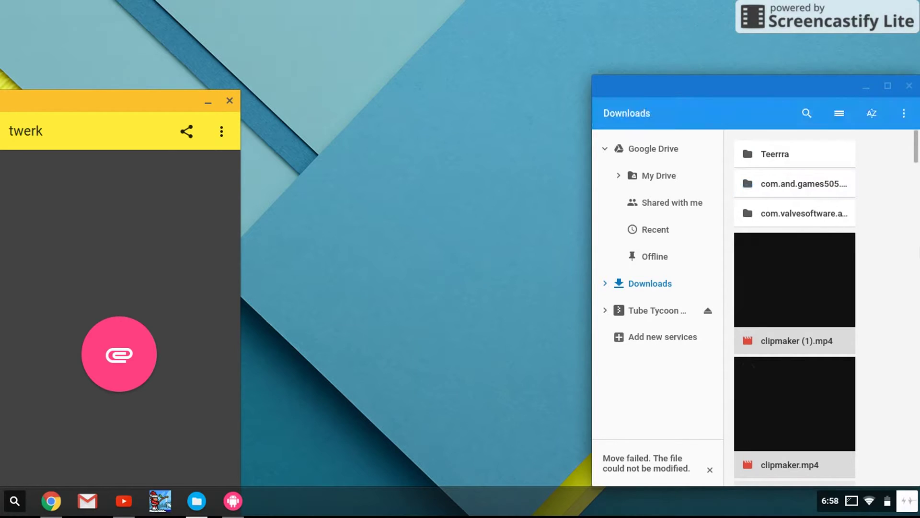
left_click(795, 154)
left_click(795, 287)
Scroll down Downloads and step down to the com.and.games505 package file.
scroll(747, 203, "down", 10)
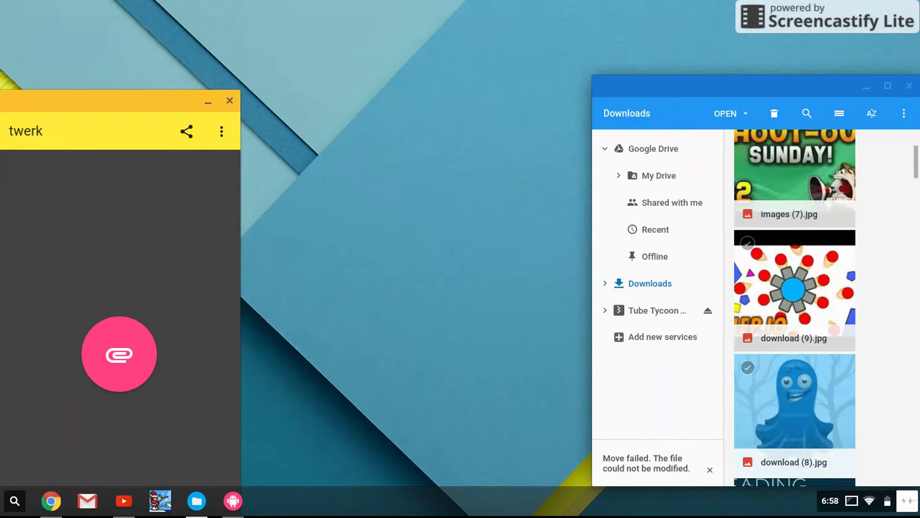
scroll(815, 425, "down", 6)
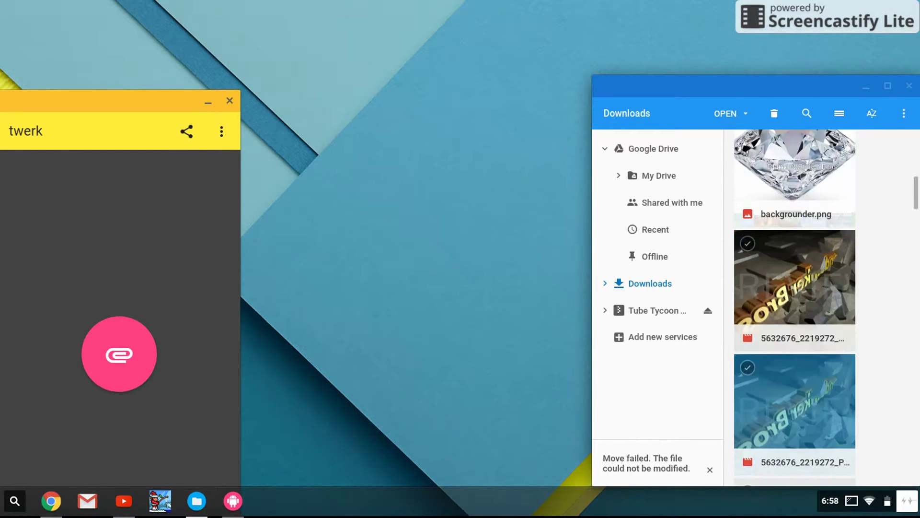
scroll(814, 426, "down", 8)
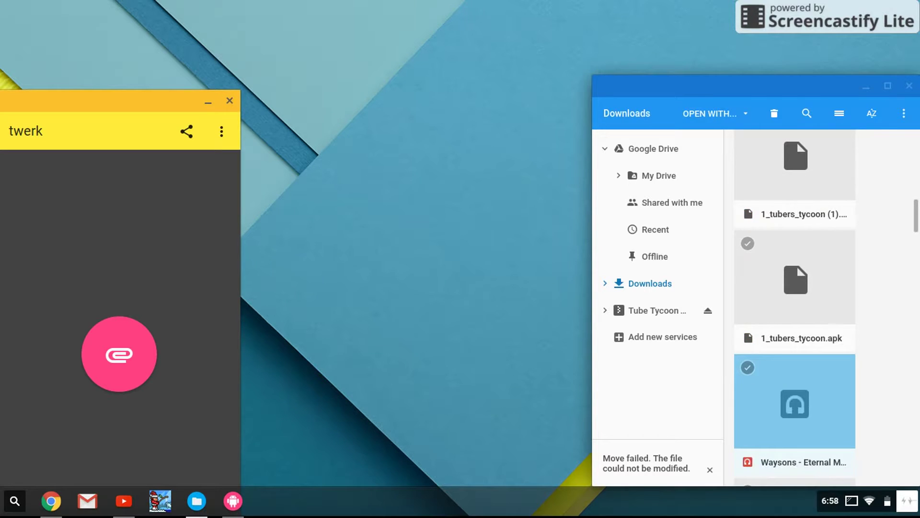
scroll(795, 307, "down", 2)
key("Down")
key("Down")
key("Down")
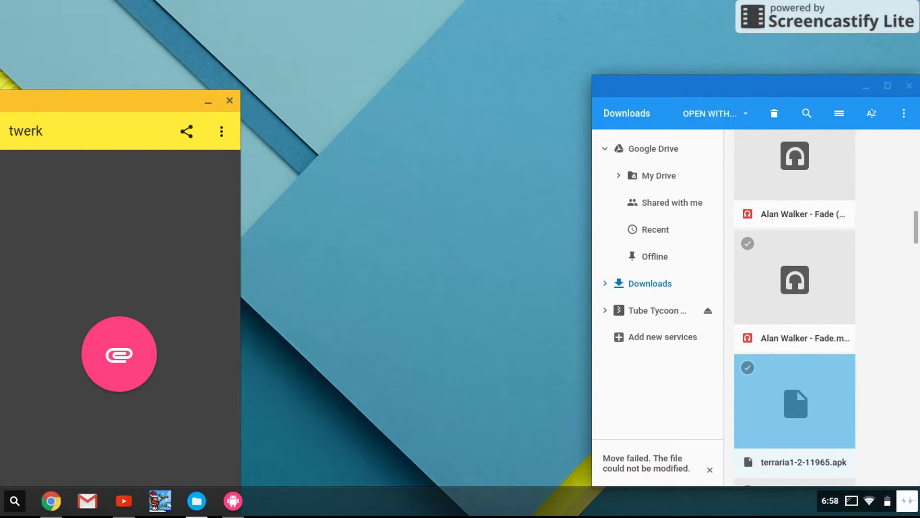
key("Down")
key("Down")
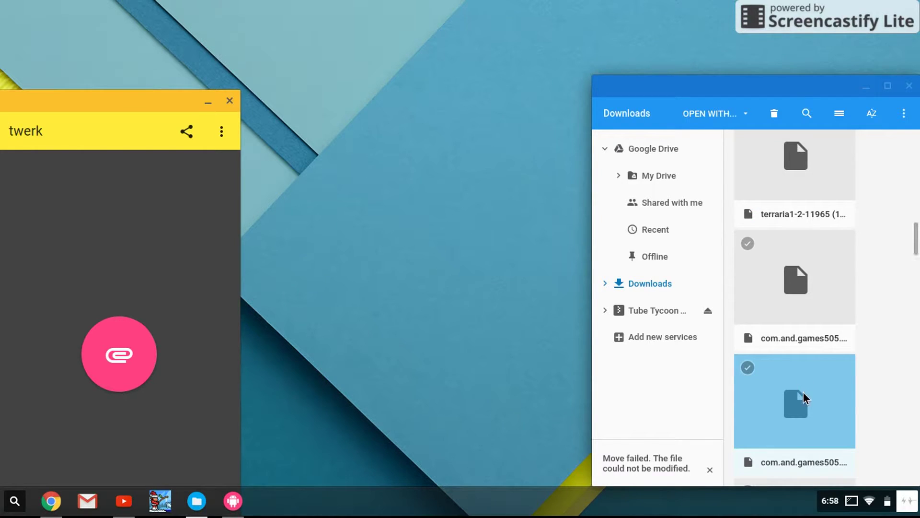
Load the com.and.games505 file into twerk and rename the application to 'terraria'.
left_click_drag(805, 400, 99, 357)
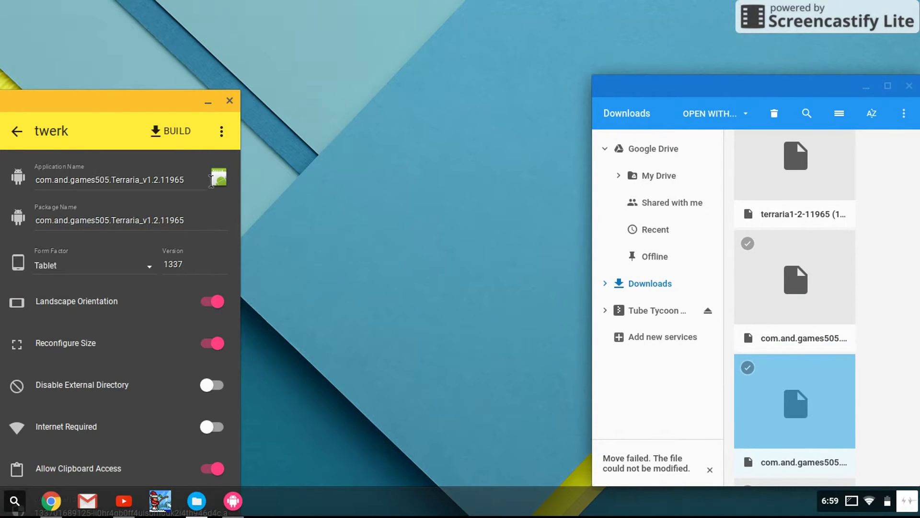
left_click(206, 183)
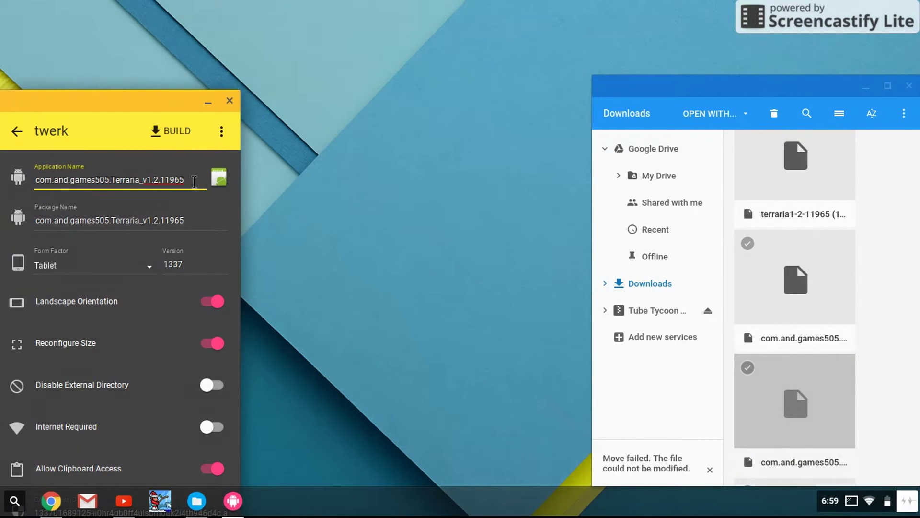
left_click_drag(194, 183, 4, 177)
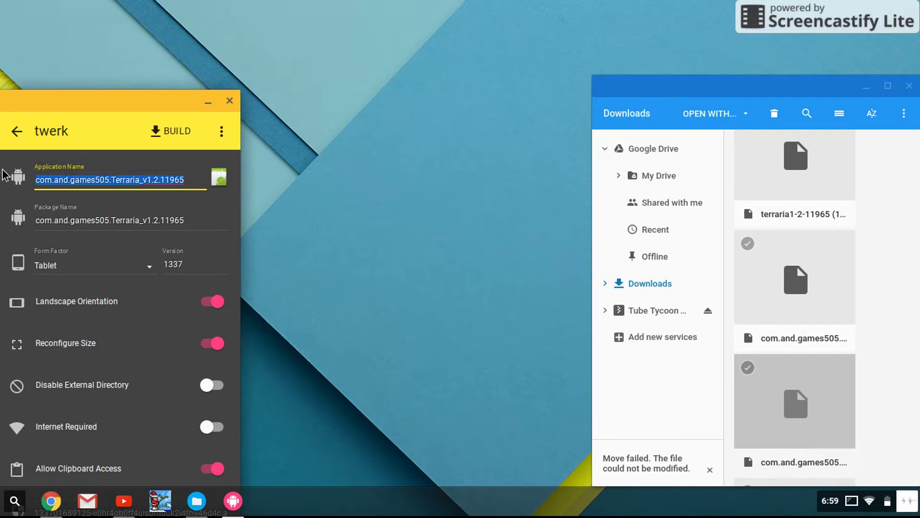
key("BackSpace")
type("terraria")
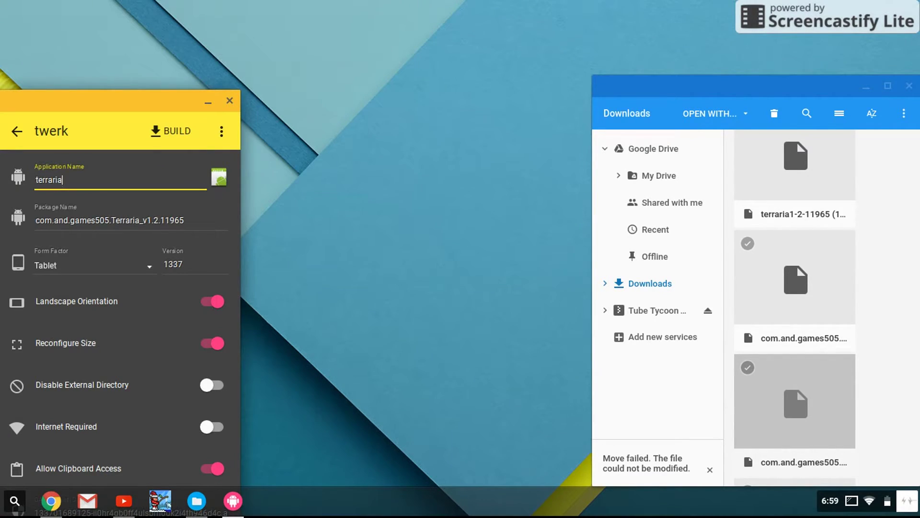
Choose package com.and.games505.TerrariaPaid, a fixed window size, and Internet Not Required.
left_click(206, 228)
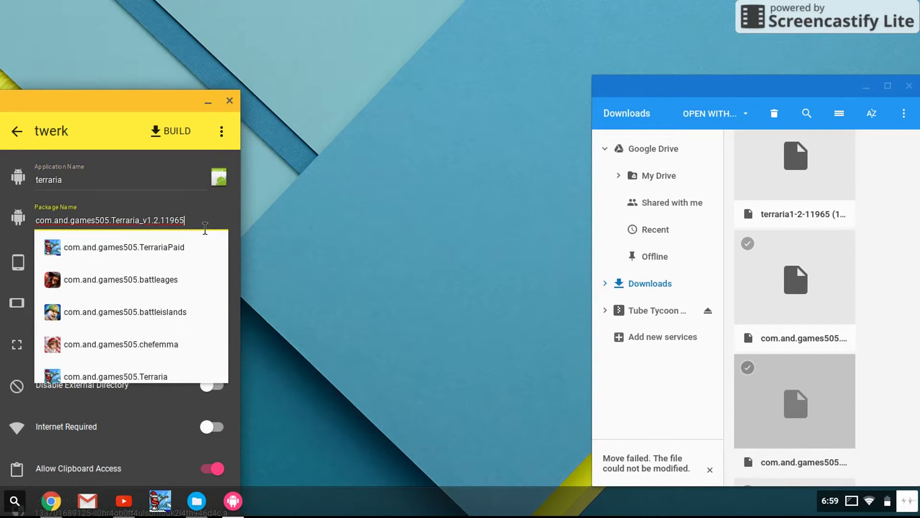
left_click(199, 252)
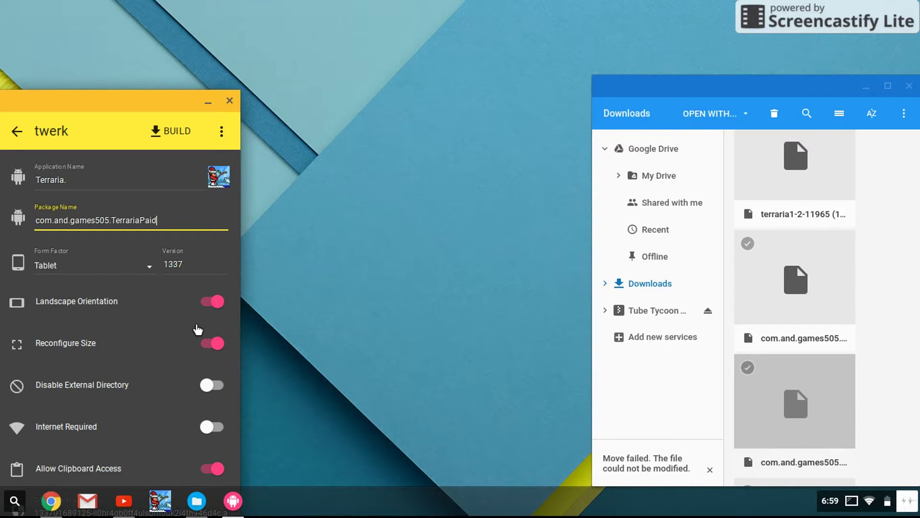
left_click(214, 345)
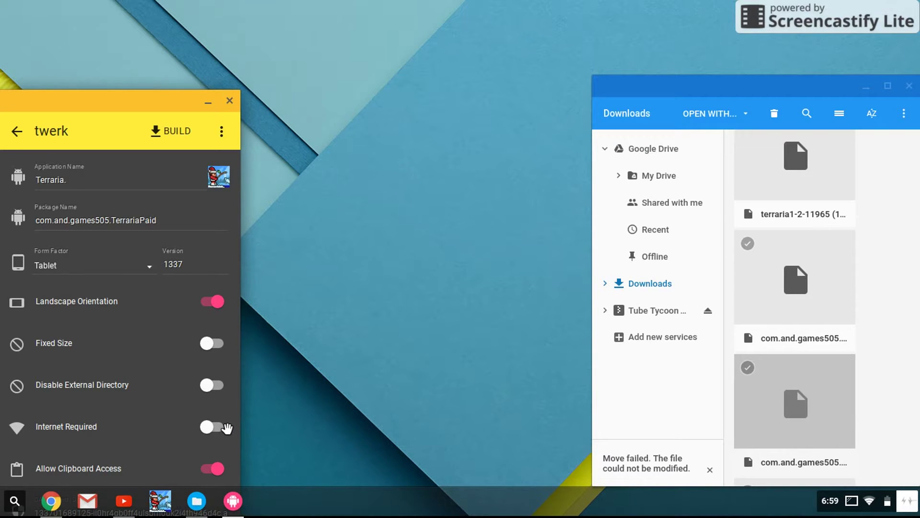
left_click(224, 426)
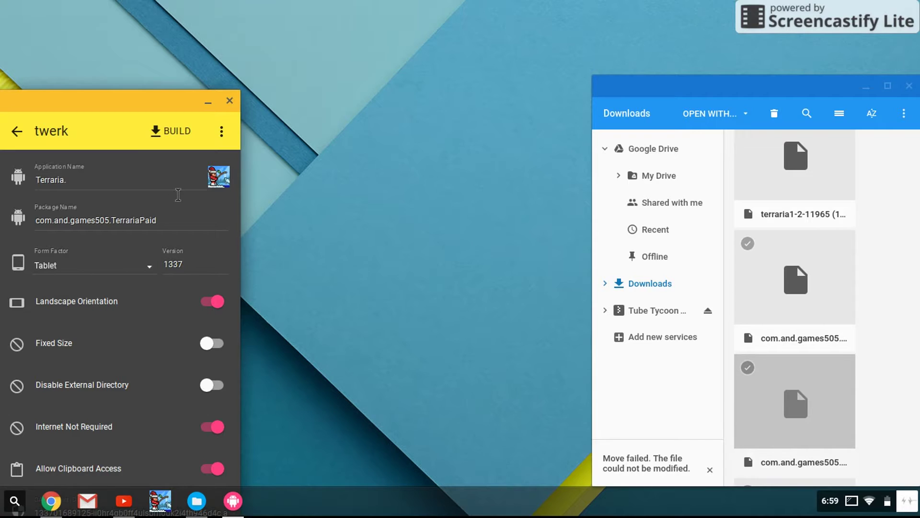
left_click_drag(152, 107, 142, 62)
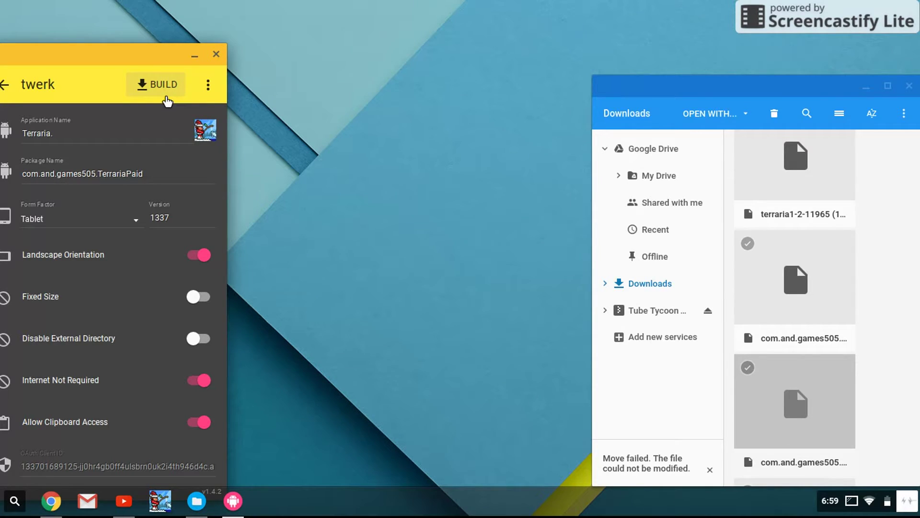
Change the version number to 1338, start the build, then cancel the output-folder picker.
left_click(202, 228)
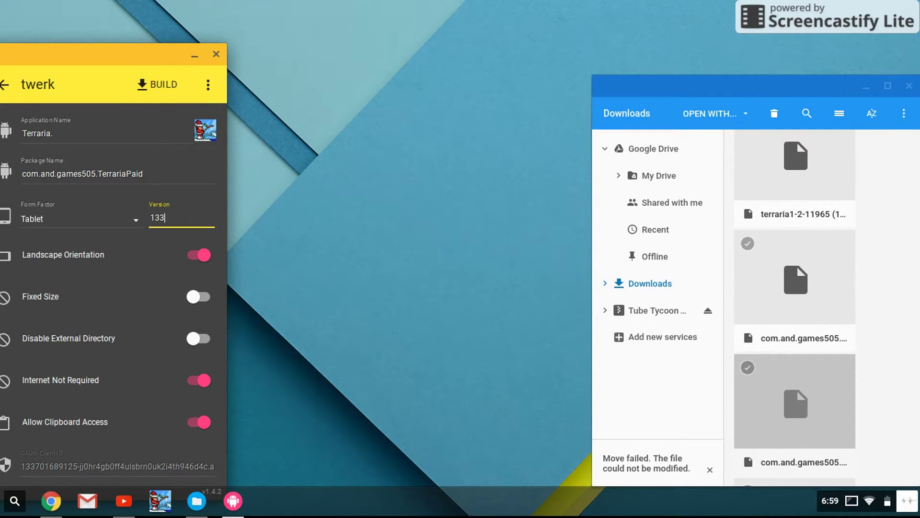
key("BackSpace")
key("BackSpace")
key("BackSpace")
key("BackSpace")
key("BackSpace")
key("BackSpace")
type("1338")
left_click(183, 84)
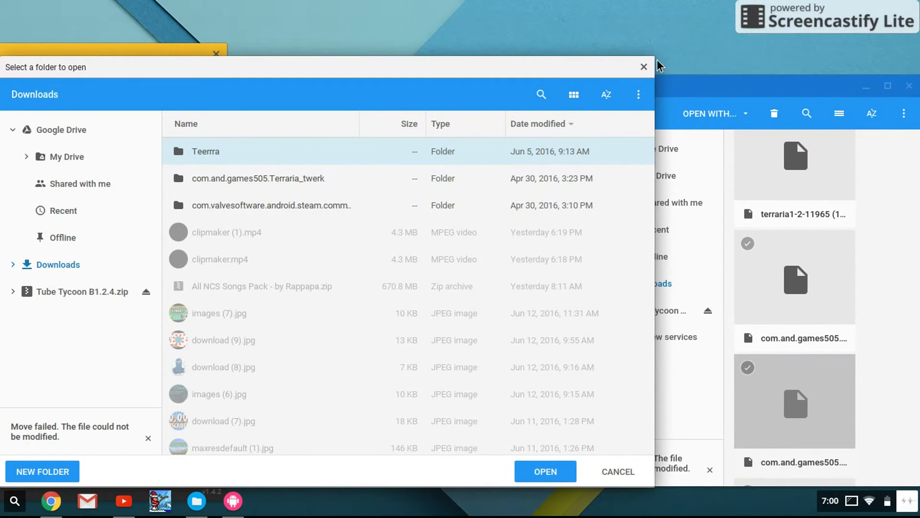
left_click(644, 67)
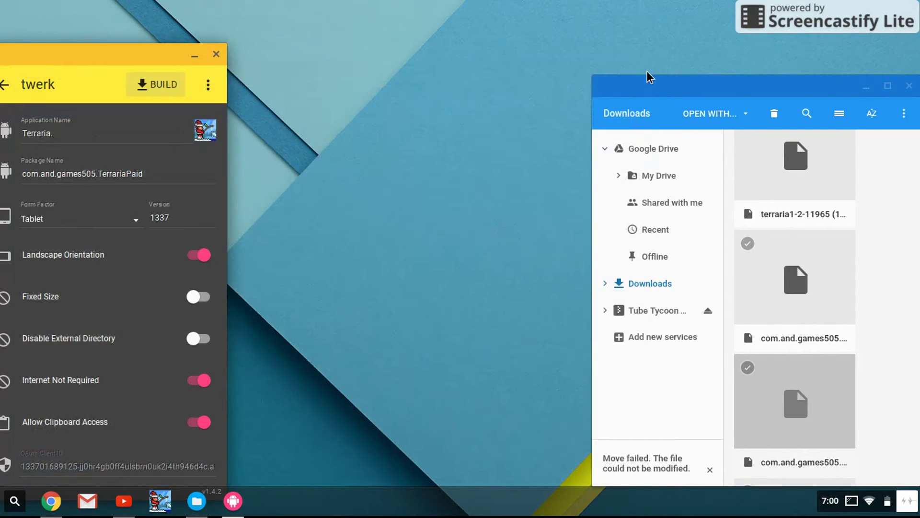
Close and relaunch twerk, then drop the Terraria APK from Files into it.
left_click(216, 55)
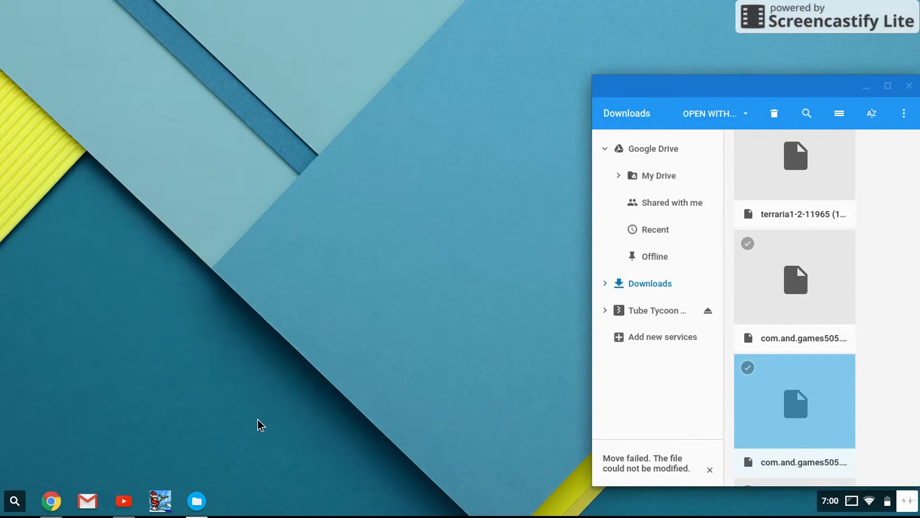
key("super")
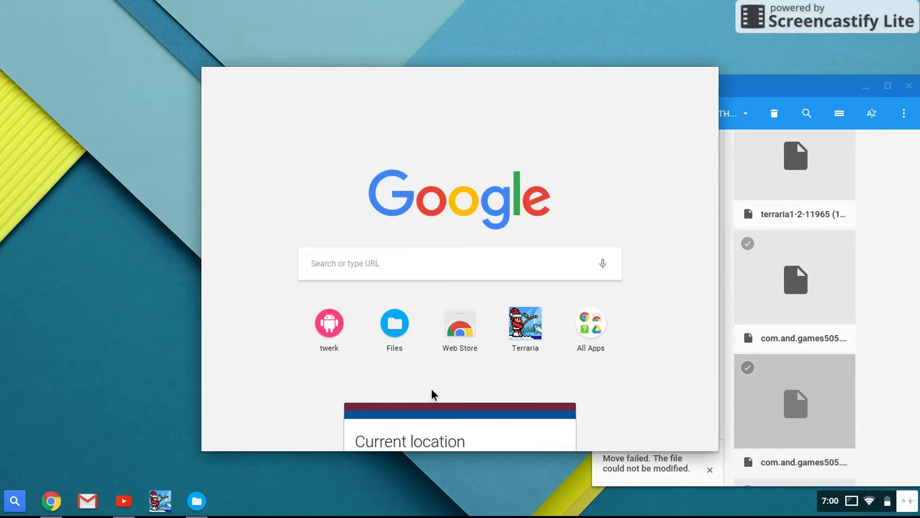
left_click(330, 335)
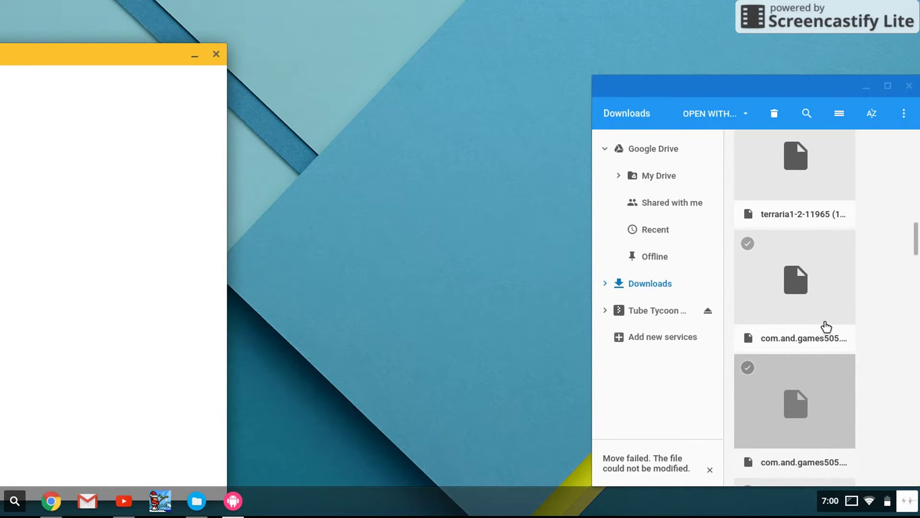
left_click_drag(827, 327, 132, 309)
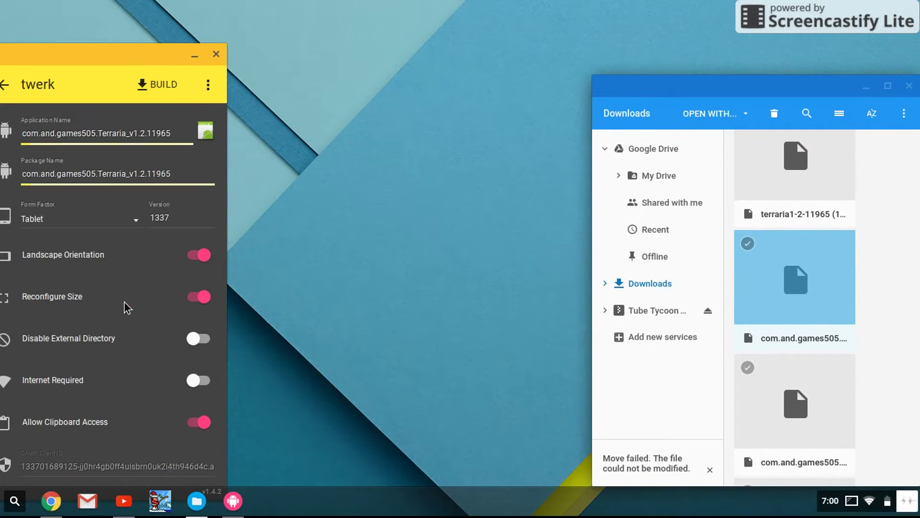
Rename the app to 'Terraria', set package com.and.games505.TerrariaPaid, Internet Not Required and fixed size.
left_click(168, 144)
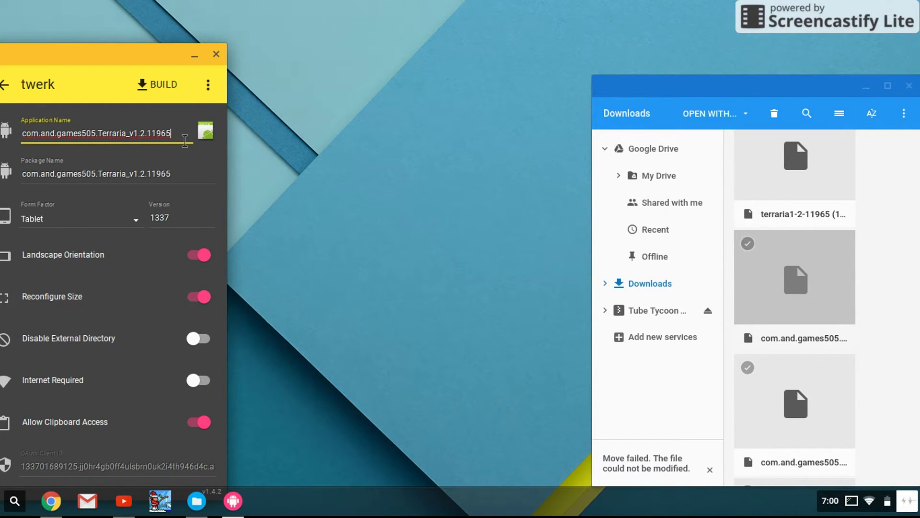
left_click_drag(184, 142, 4, 113)
key("BackSpace")
type("Terra")
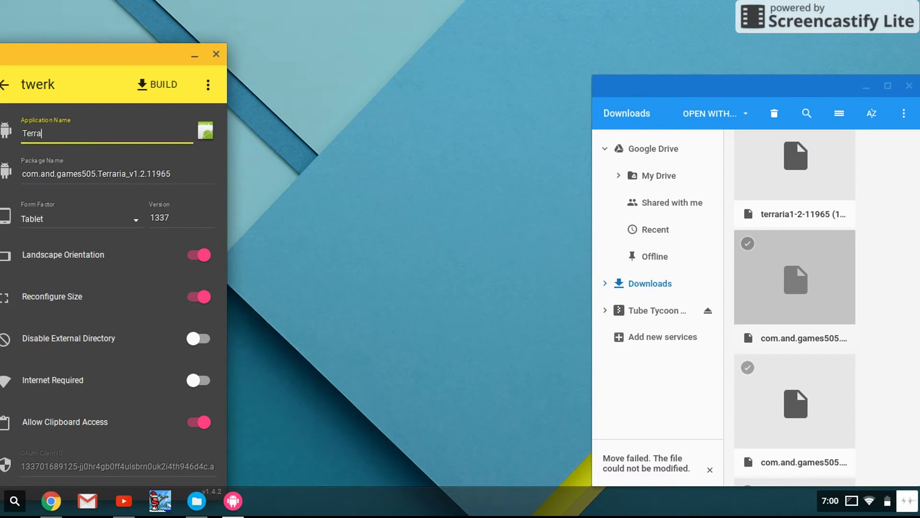
type("ria")
left_click(179, 181)
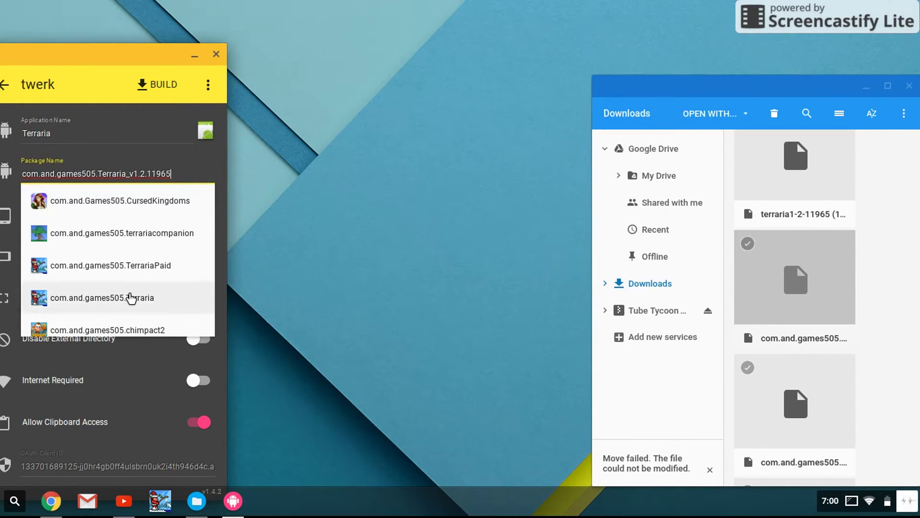
left_click(134, 276)
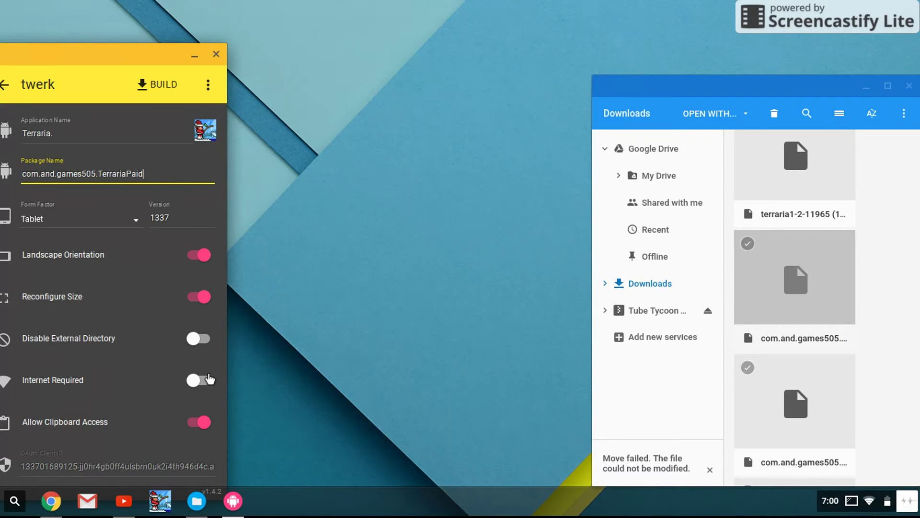
left_click(208, 381)
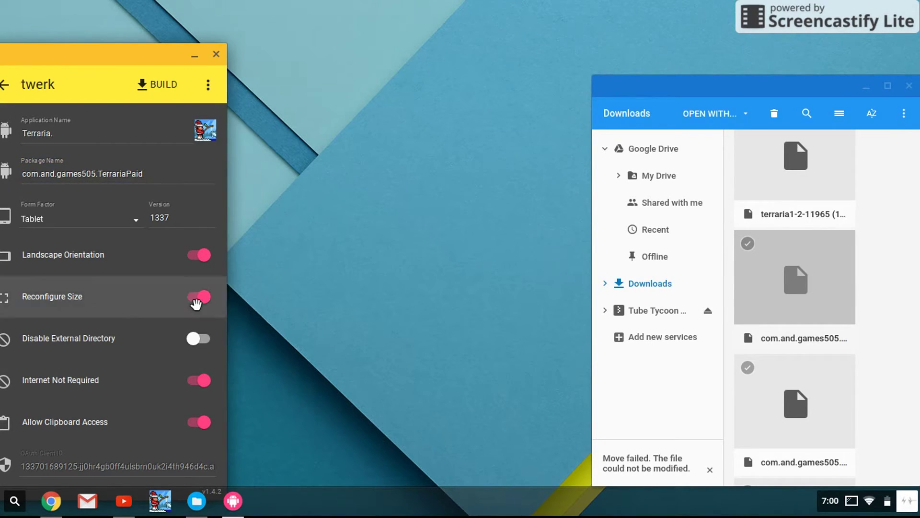
left_click(196, 298)
Start the build, dismiss the Move failed notice, and output to a new folder in Downloads.
left_click(182, 87)
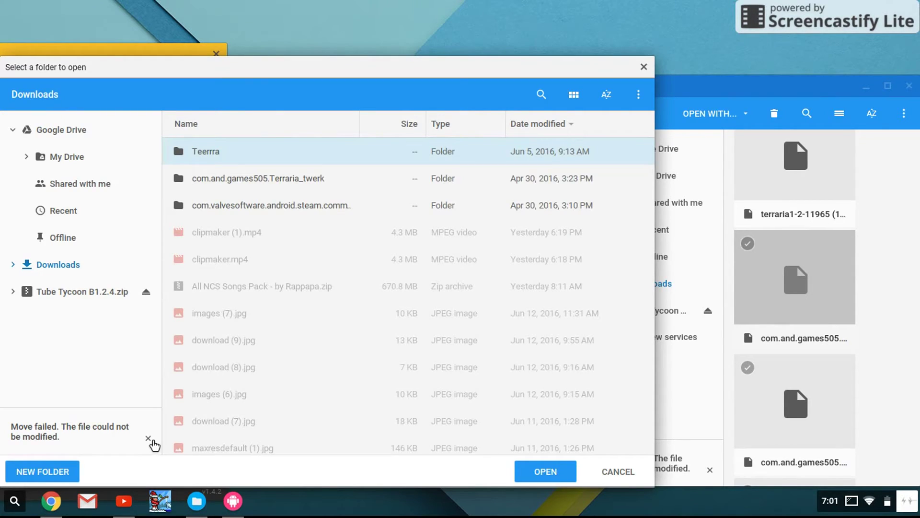
left_click(151, 440)
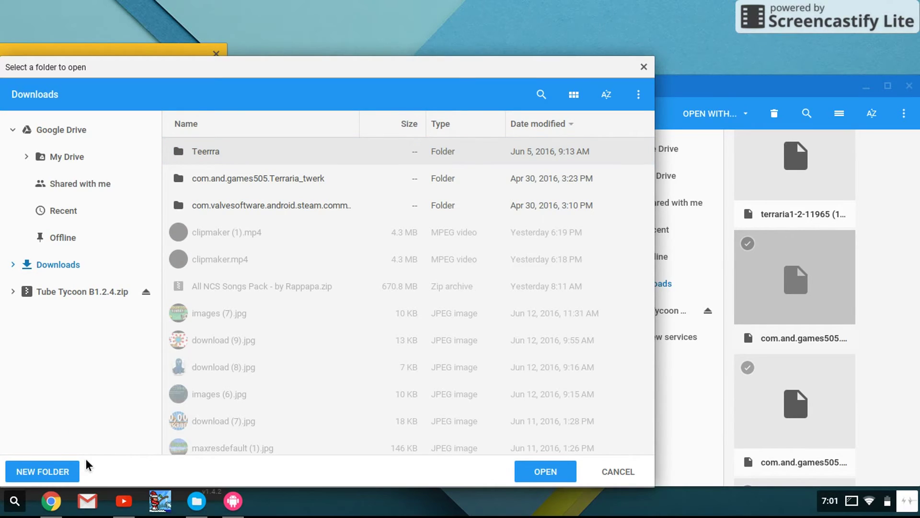
left_click(57, 473)
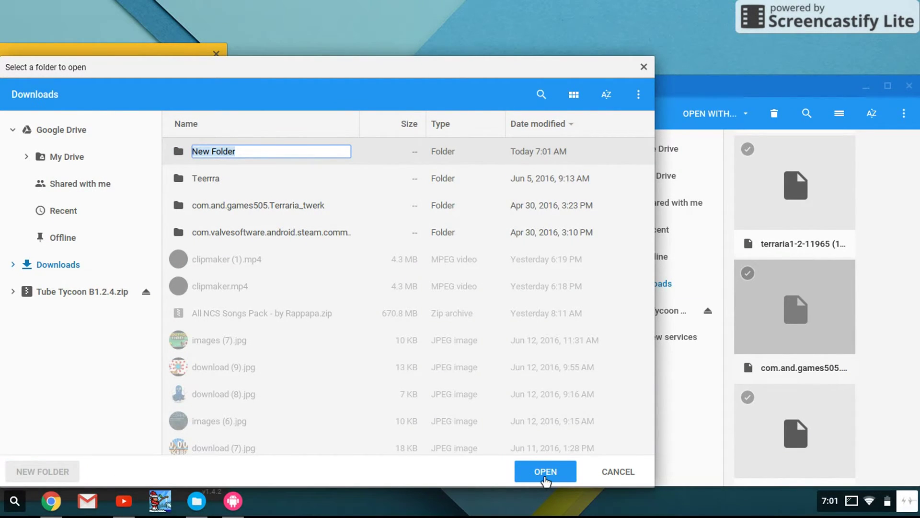
left_click(545, 480)
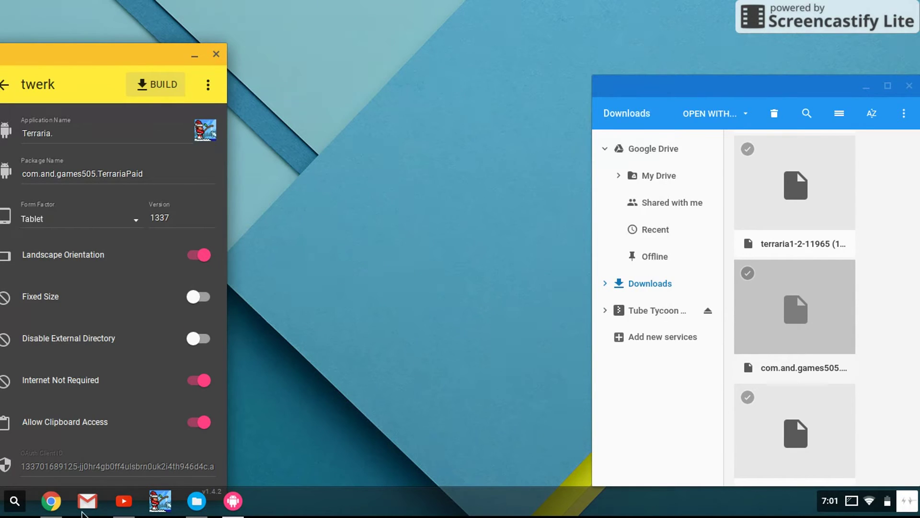
Launch Chrome and go to More tools > Extensions to view the installed Terraria 1337 extension.
left_click(57, 506)
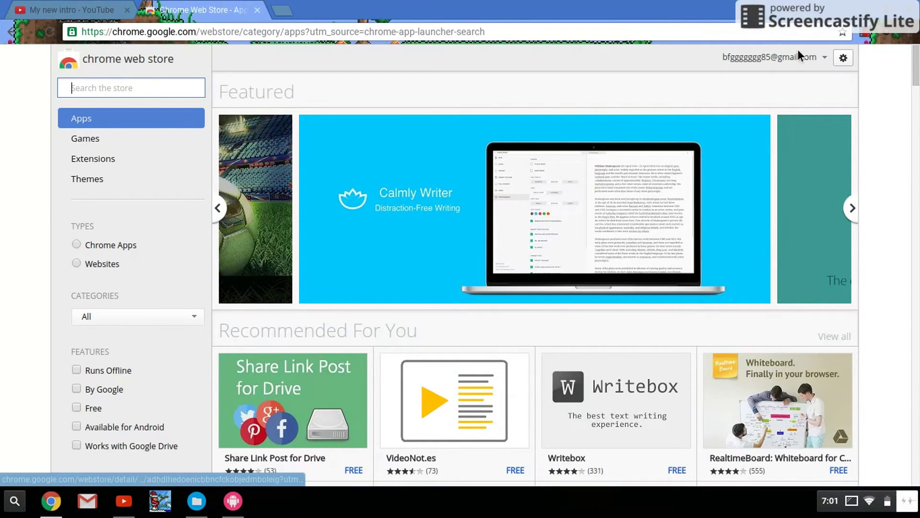
left_click(909, 37)
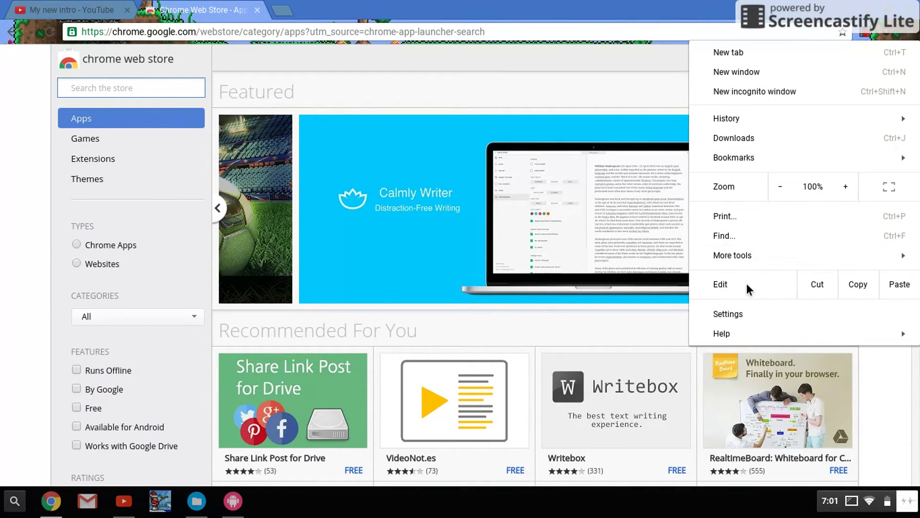
mouse_move(747, 266)
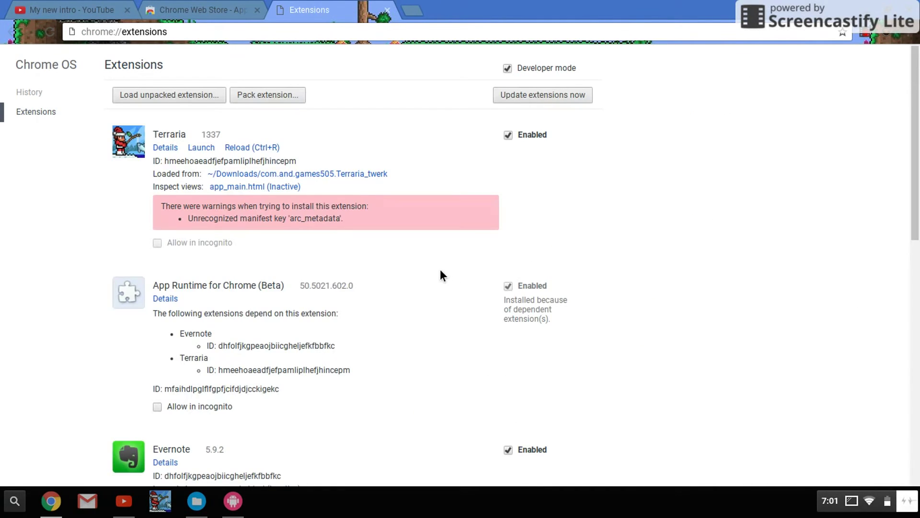
Load the com.and.games505.Terraria_twerk folder from Downloads as an unpacked extension.
left_click(209, 99)
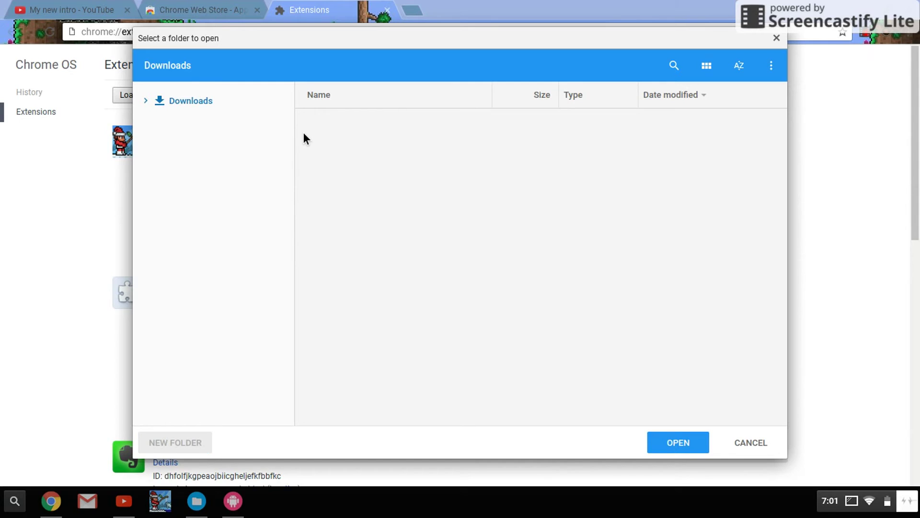
scroll(336, 151, "down", 2)
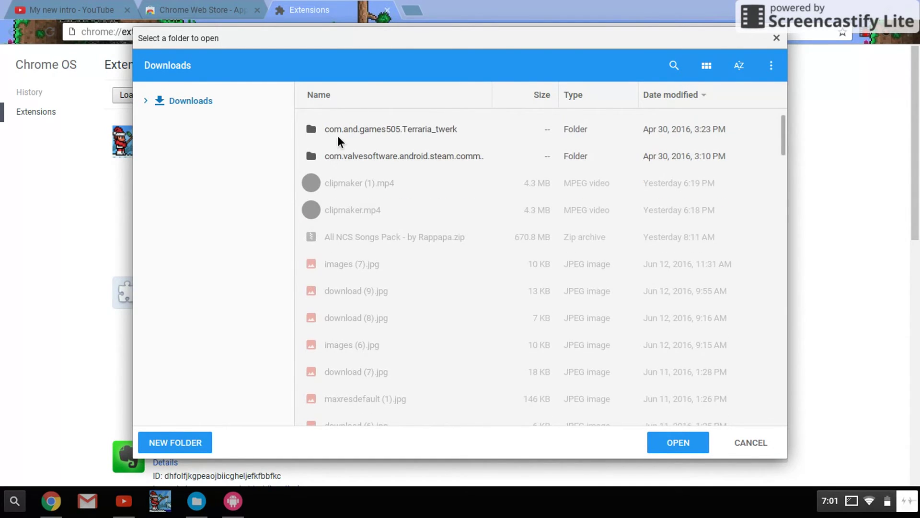
left_click(335, 138)
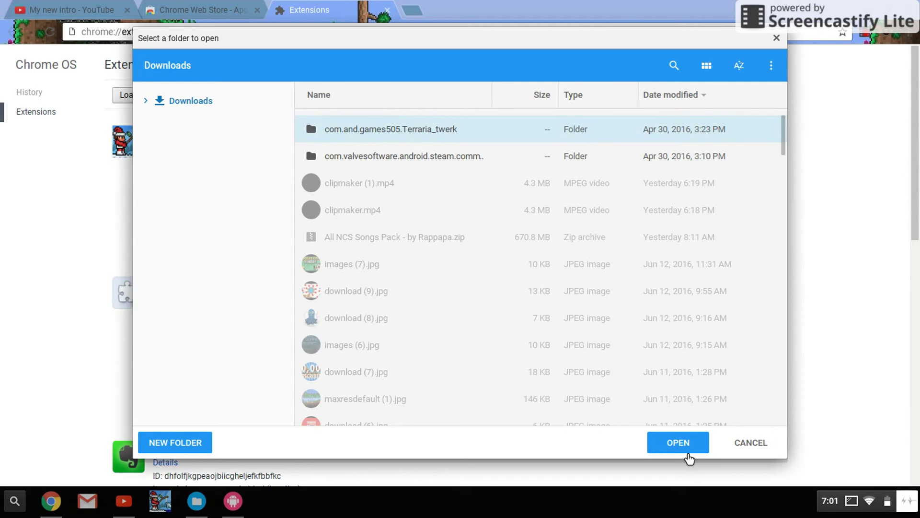
left_click(690, 453)
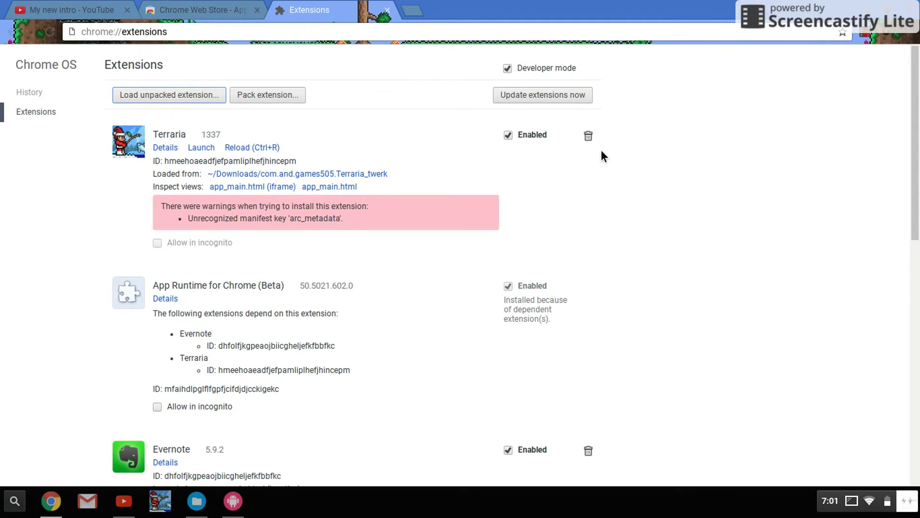
Remove Terraria 1337, then reload it unpacked from the com.and.games505.Terraria_twerk folder.
left_click(590, 139)
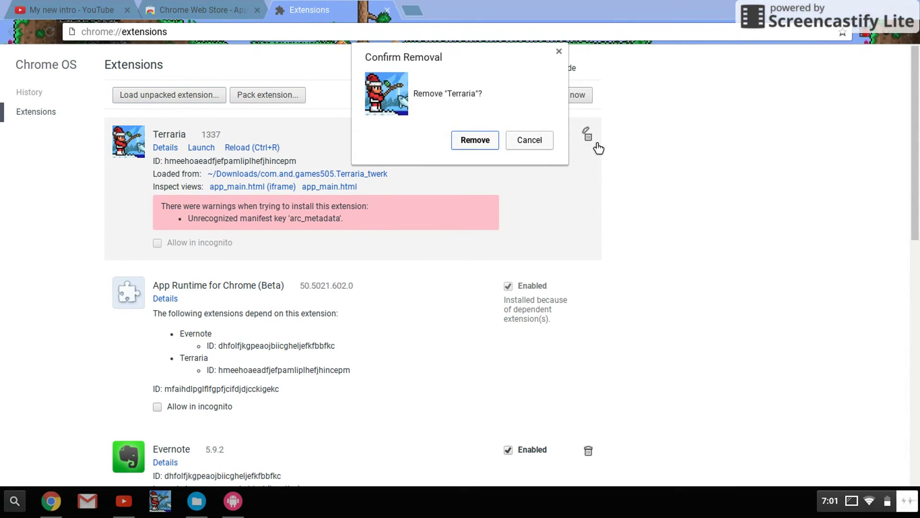
left_click(490, 142)
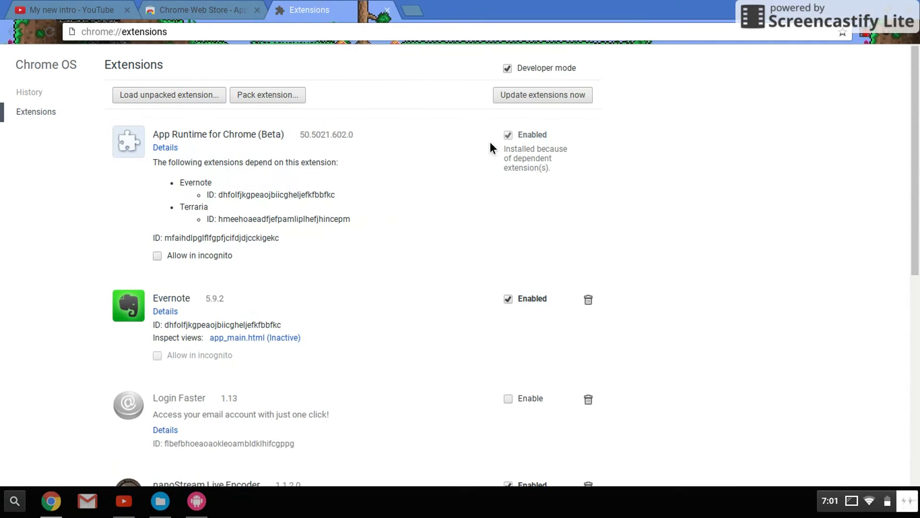
left_click(157, 102)
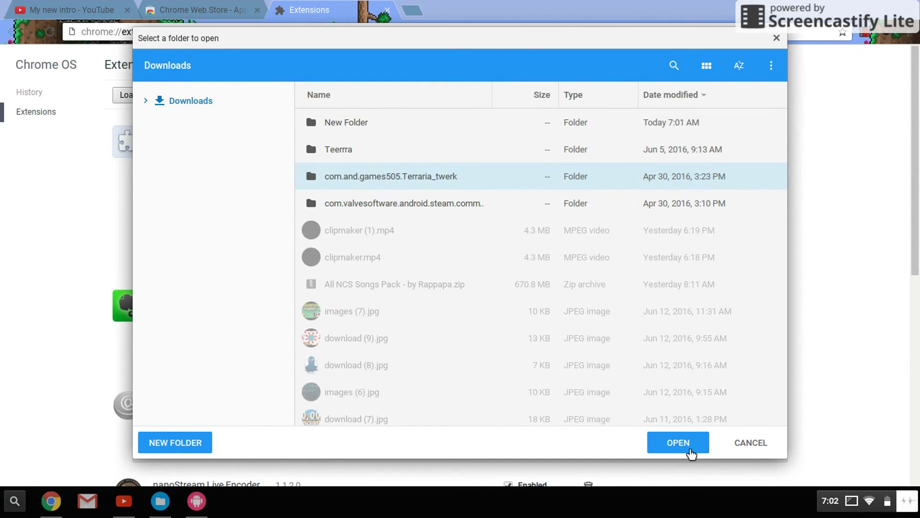
left_click(690, 449)
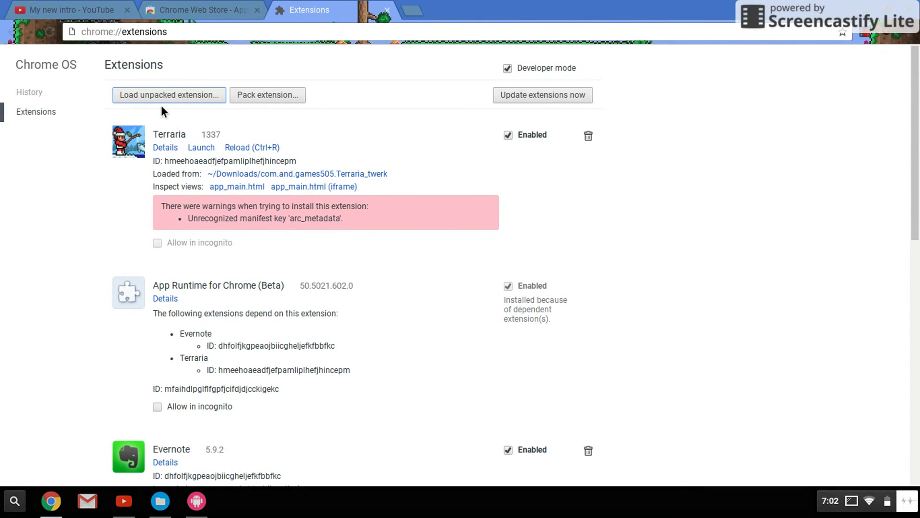
left_click(216, 149)
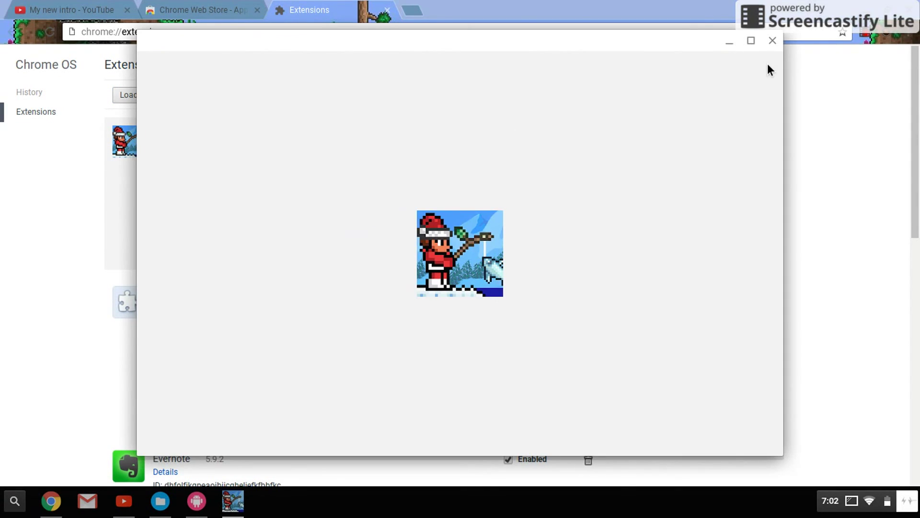
left_click(778, 42)
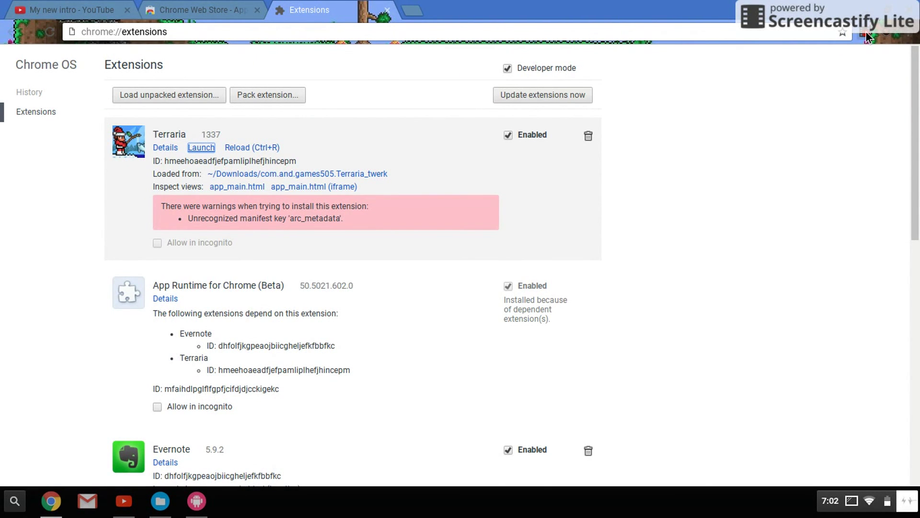
Open the Screencastify Lite recording panel from its toolbar icon.
left_click(866, 33)
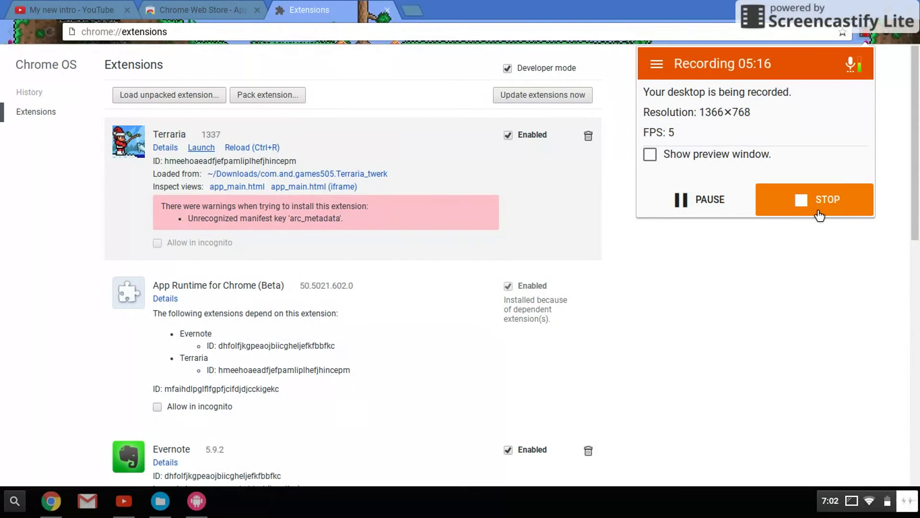